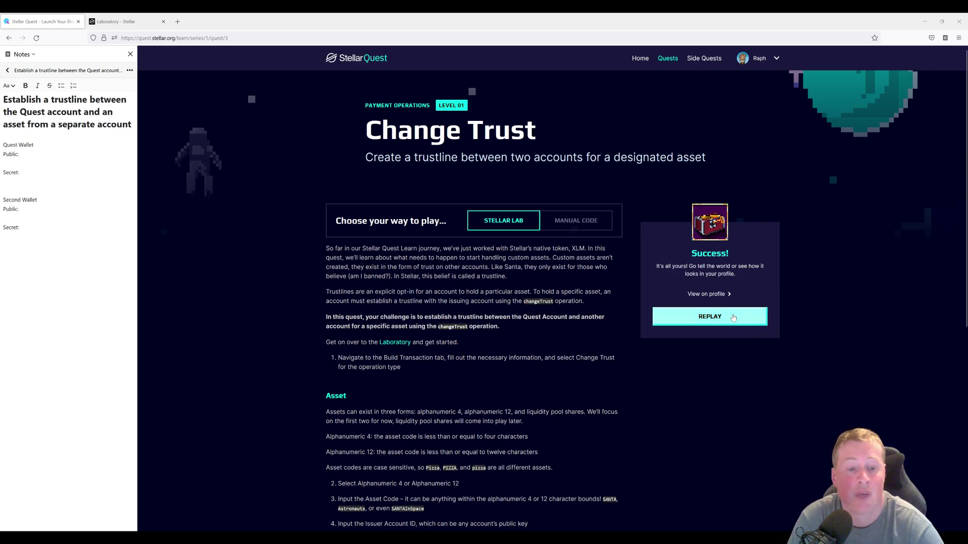
- Replay the Change Trust quest to get a fresh quest keypair
click(696, 317)
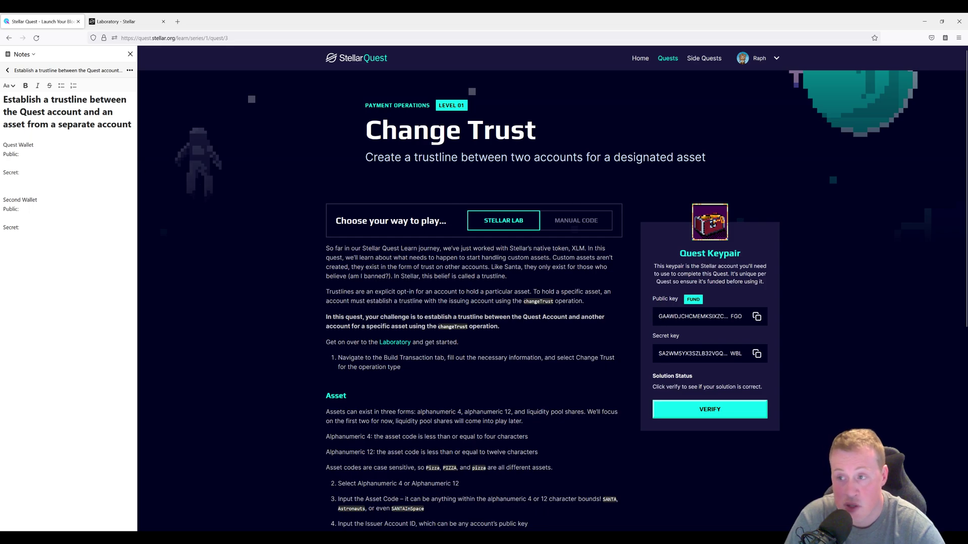
drag(21, 173, 82, 99)
click(15, 100)
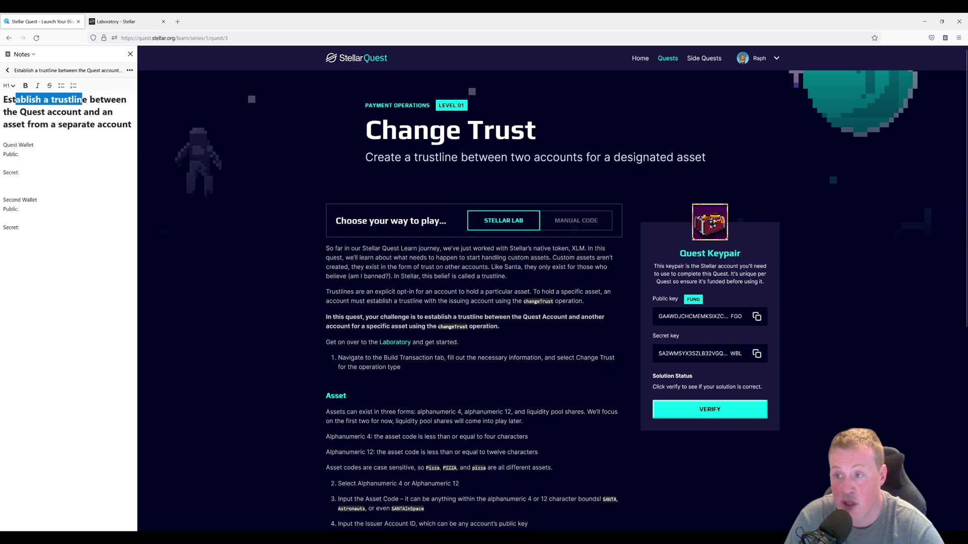
drag(21, 112, 79, 111)
click(13, 124)
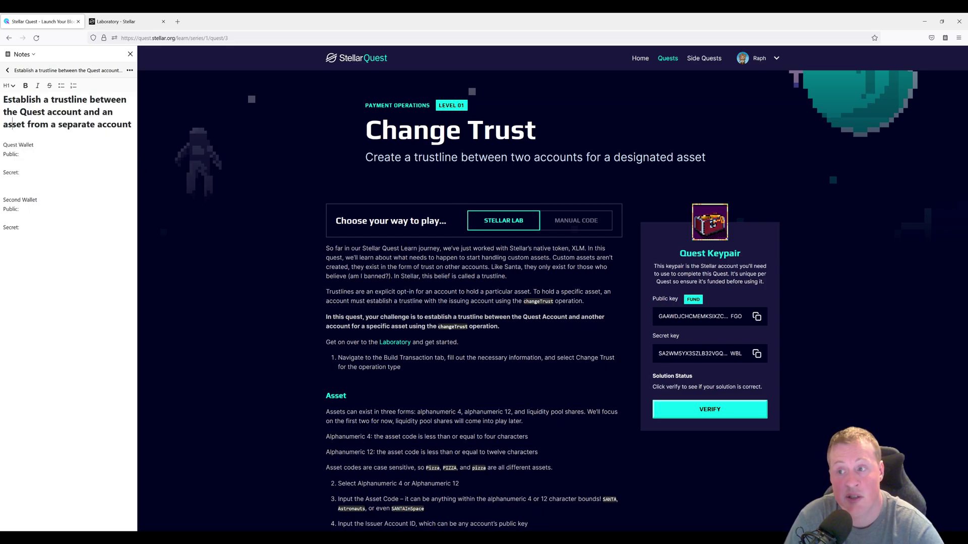
drag(13, 124, 132, 125)
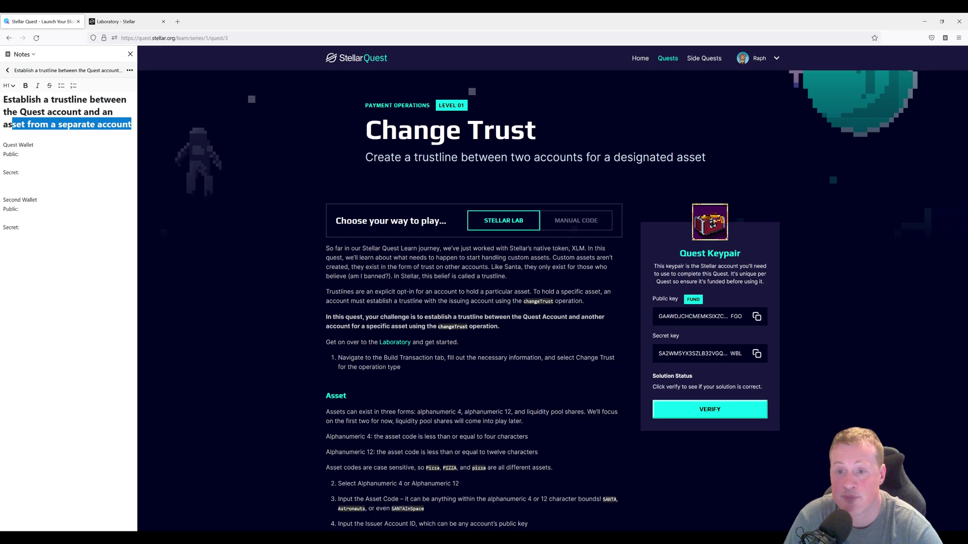
click(316, 183)
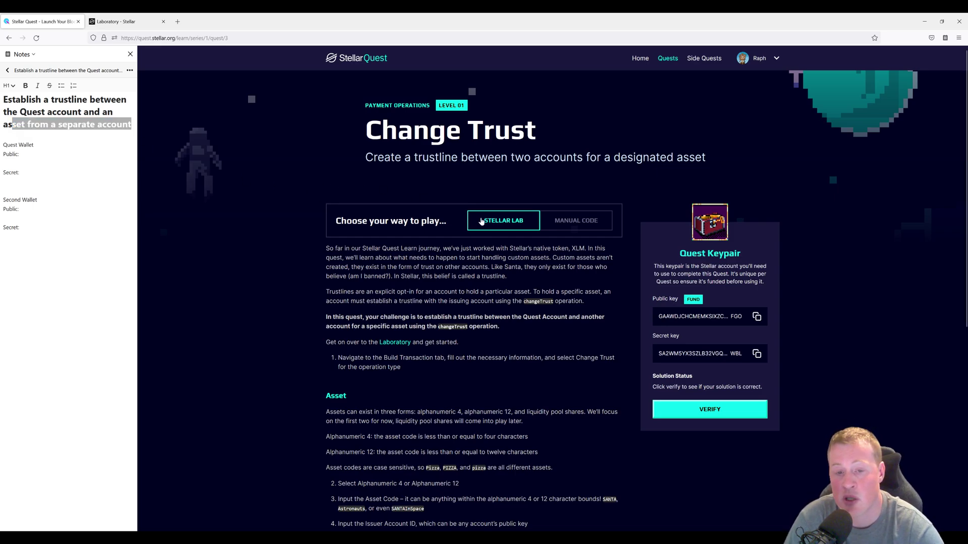
- Fund the quest account and copy its public and secret keys into the Quest Wallet section of the notes
click(693, 301)
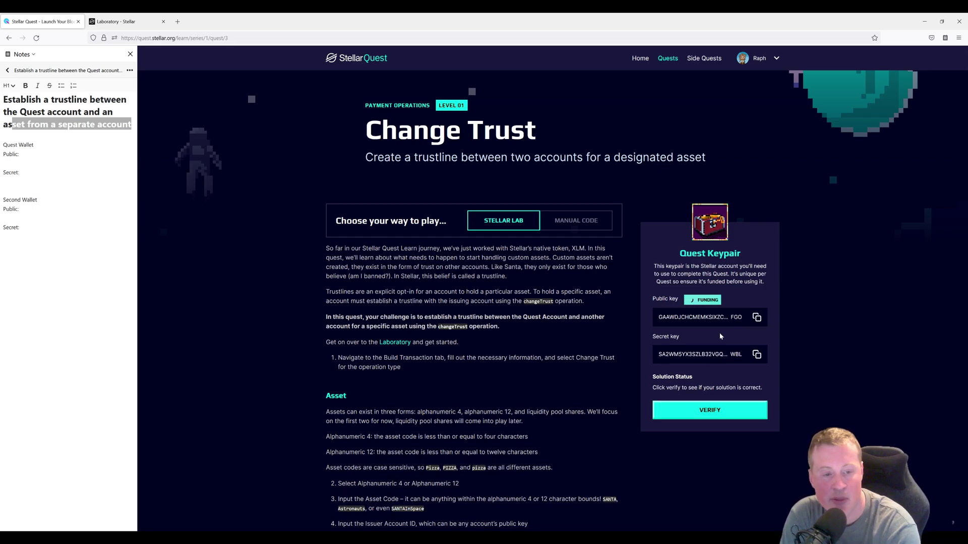
click(758, 316)
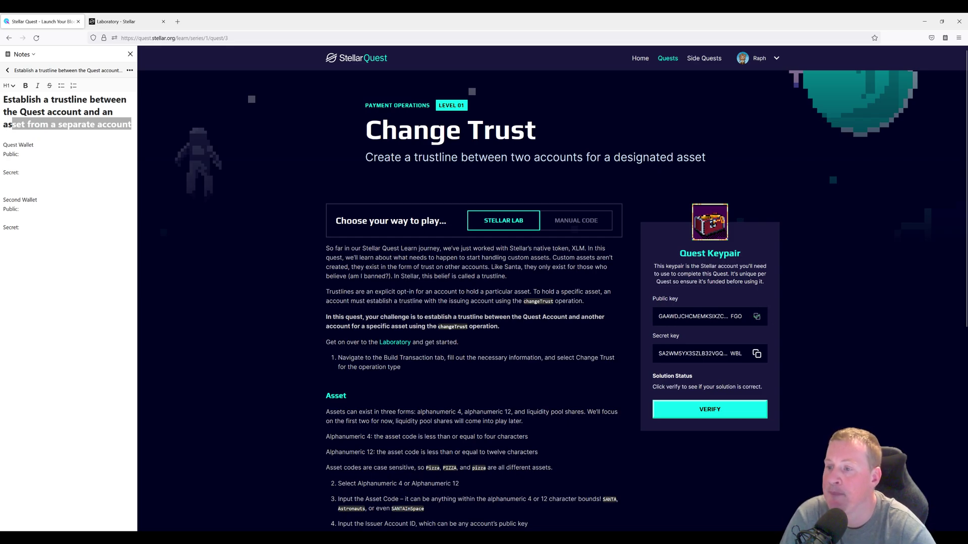
click(24, 164)
key(ctrl+v)
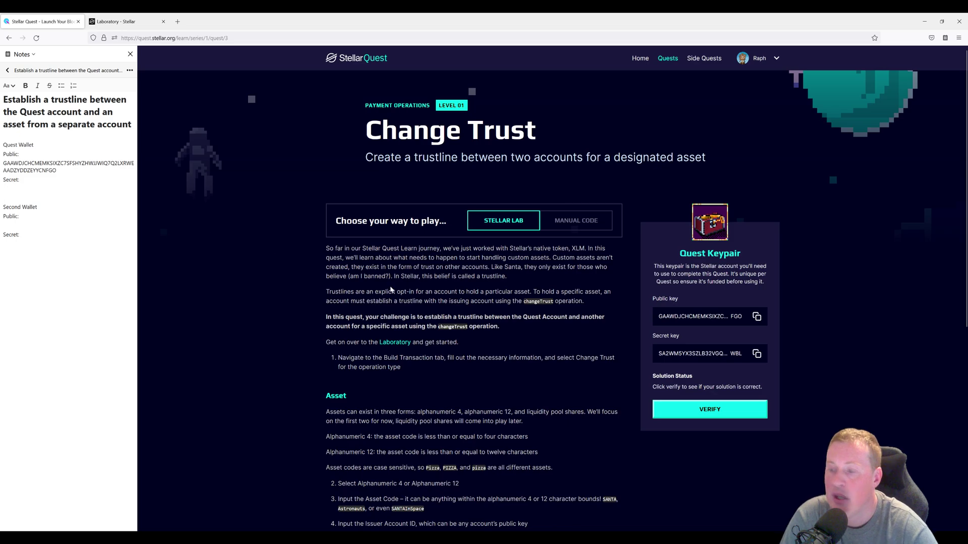
click(757, 353)
key(ctrl+v)
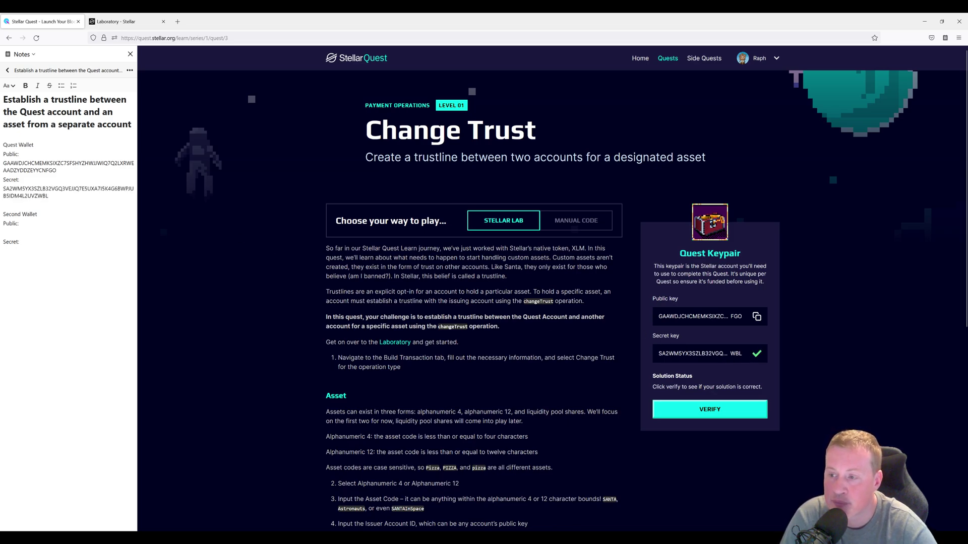
- Generate a new keypair in Stellar Laboratory and copy its public and secret keys into the Second Wallet section of the notes
click(138, 21)
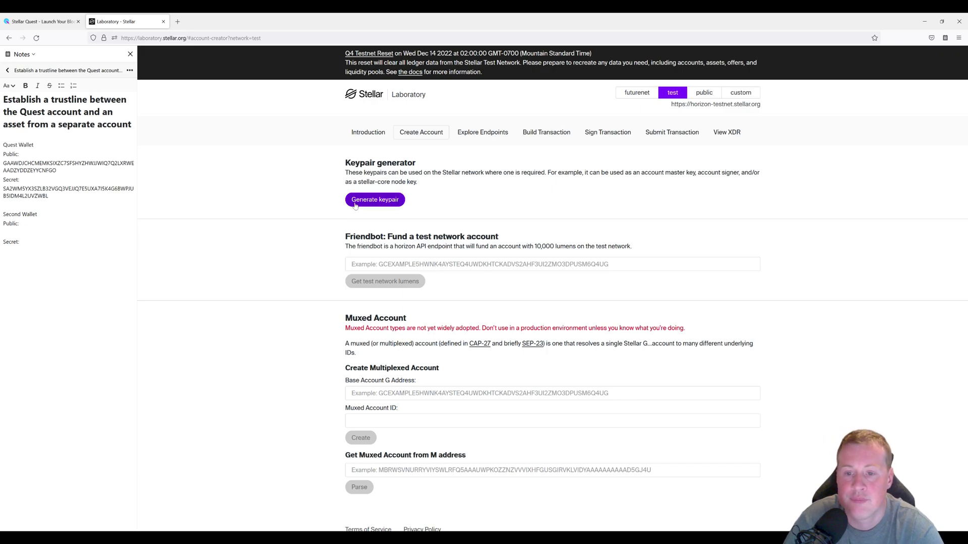
click(375, 200)
drag(686, 225, 454, 224)
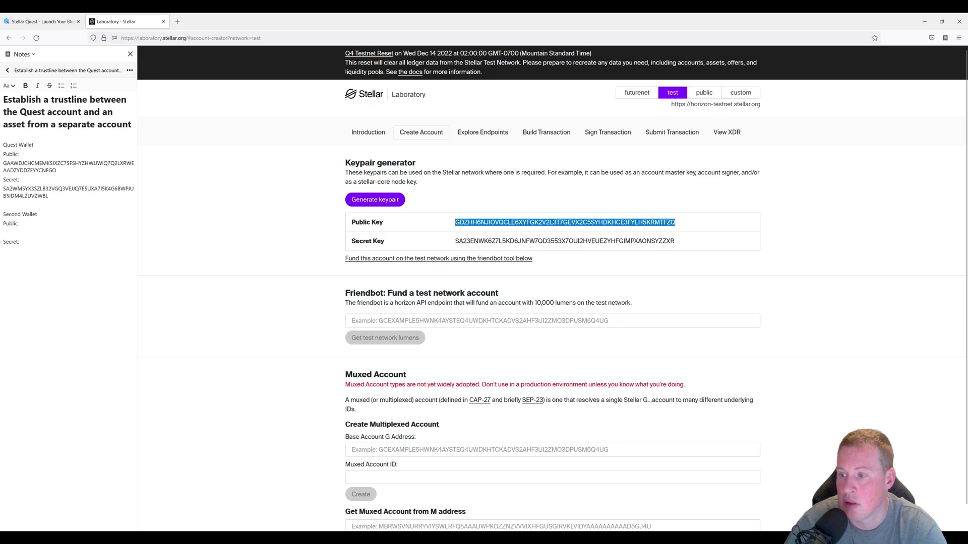
key(ctrl+c)
click(10, 232)
key(ctrl+v)
drag(693, 242, 452, 239)
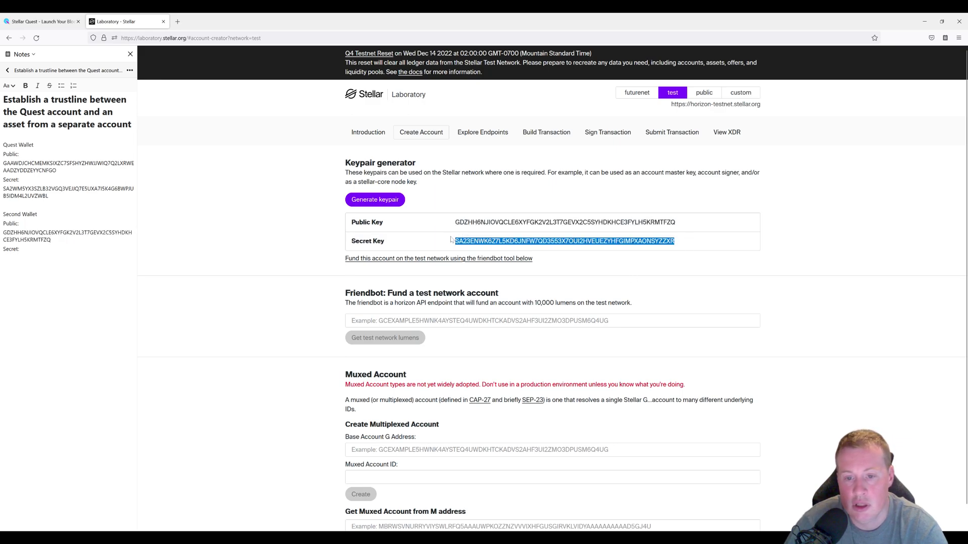
key(ctrl+c)
click(10, 258)
key(ctrl+v)
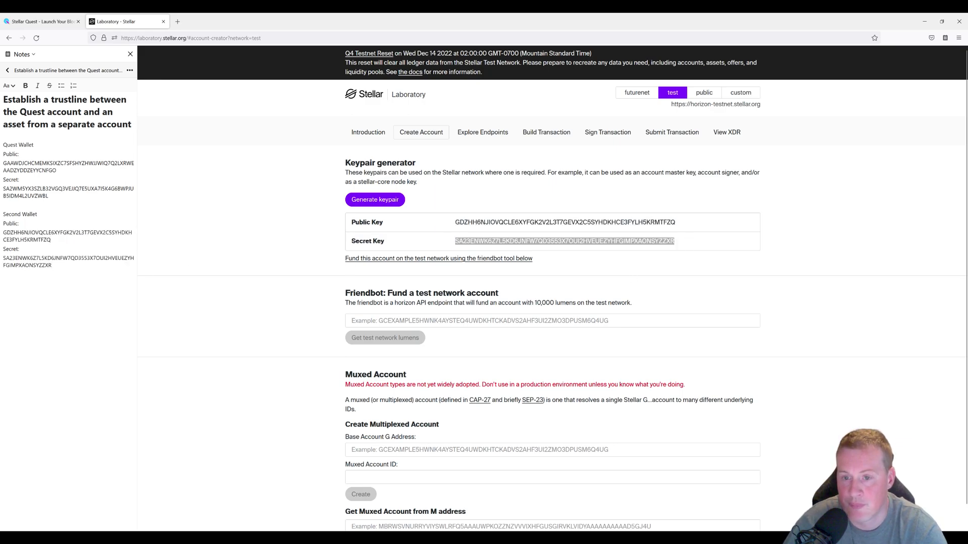
- Fund the newly generated account with test network lumens through Friendbot, using its public key
drag(685, 224, 453, 224)
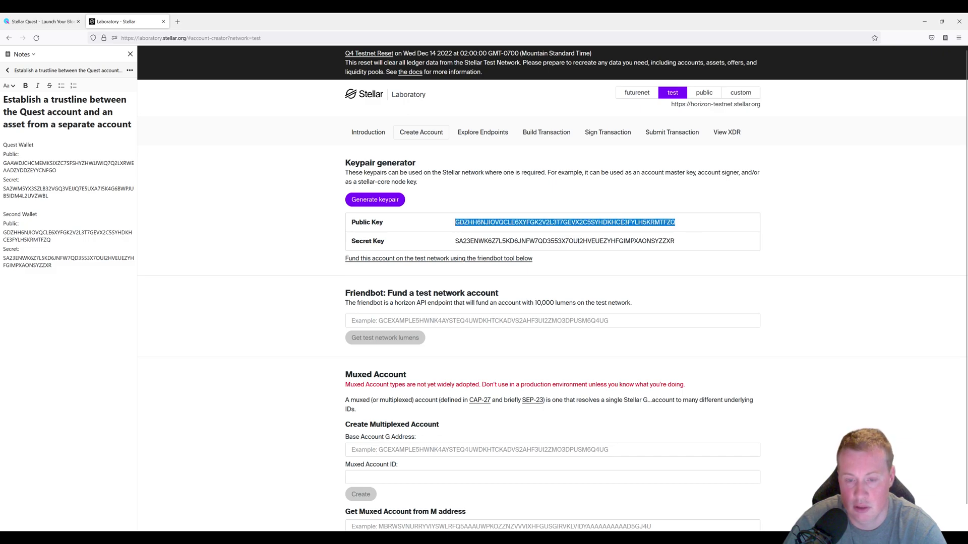
key(ctrl+c)
click(383, 321)
key(ctrl+v)
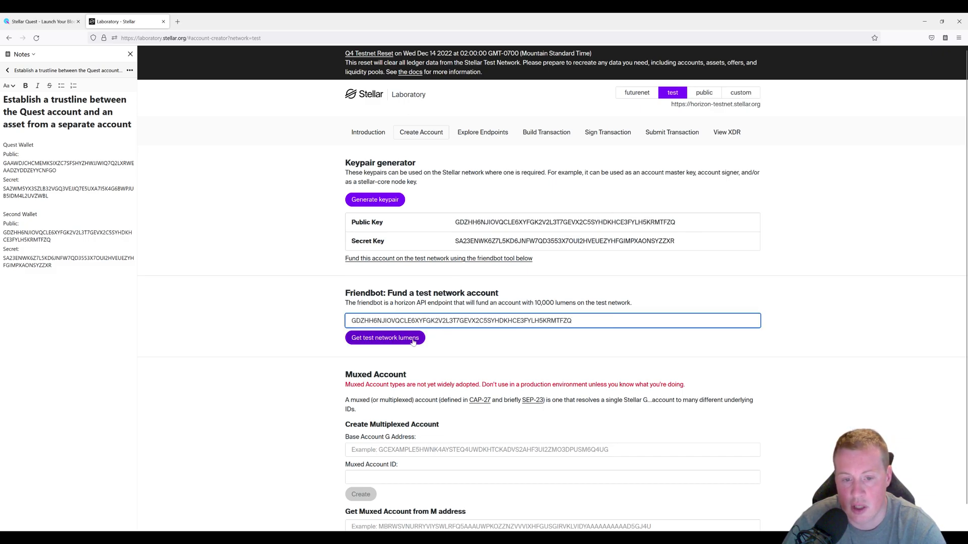
click(410, 339)
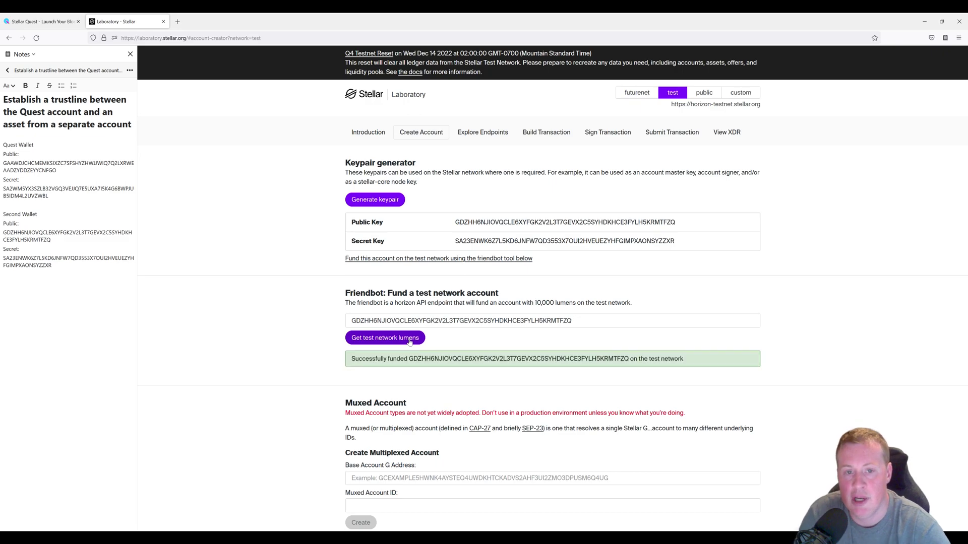
- Build a transaction with the Quest Wallet public key as source account and fetch its next sequence number
click(542, 137)
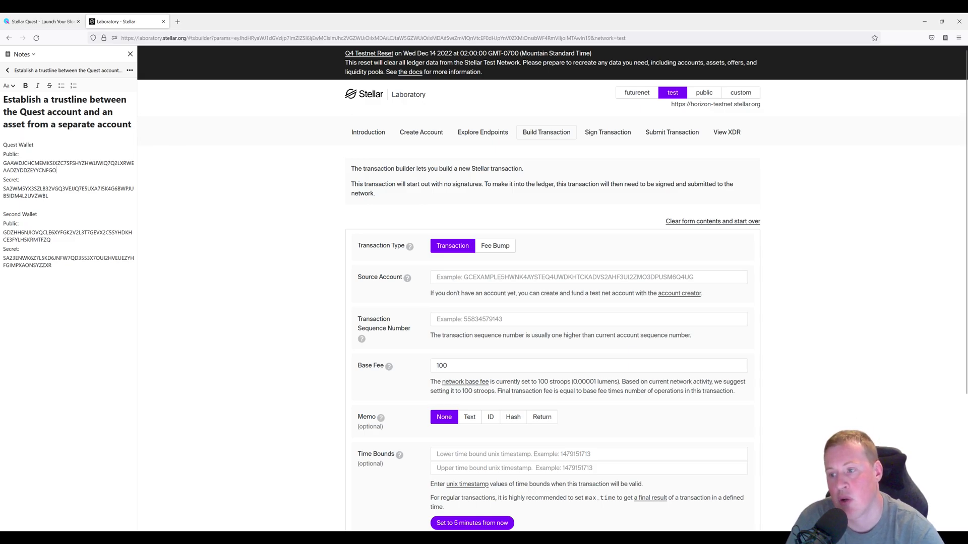
key(ctrl+shift+Left)
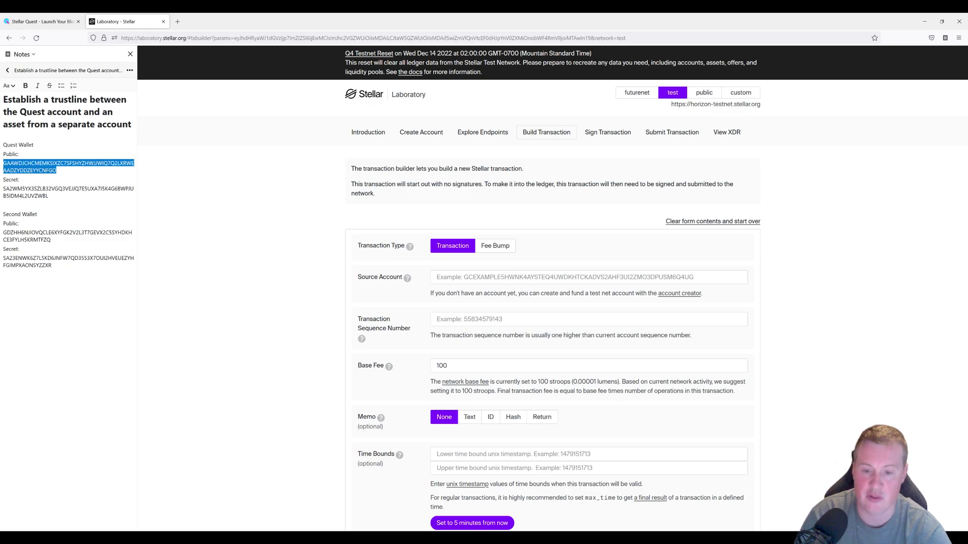
key(ctrl+c)
click(489, 277)
key(ctrl+v)
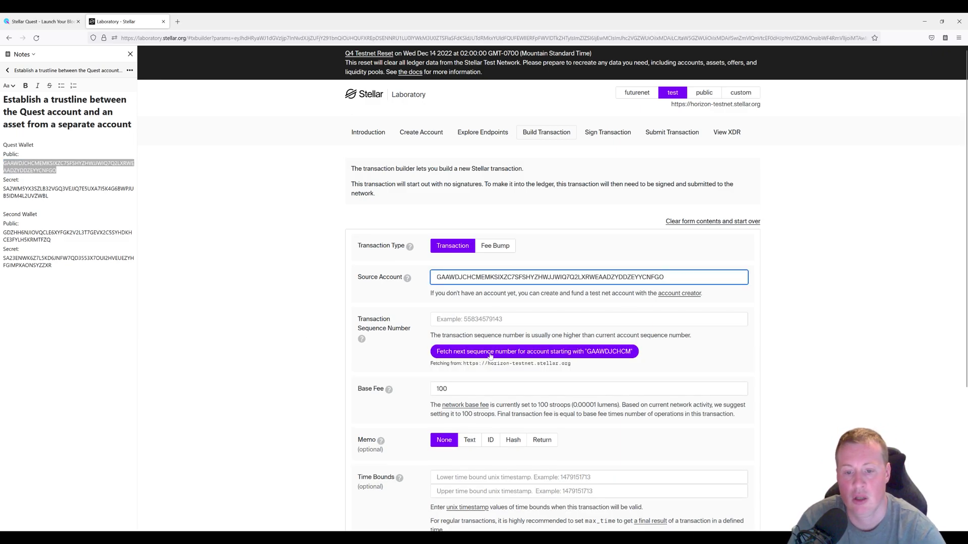
click(493, 353)
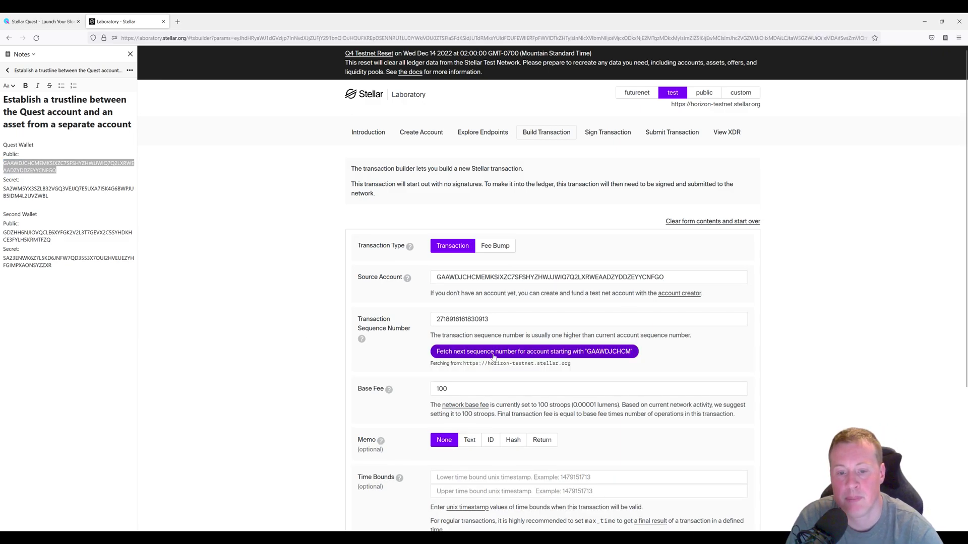
- Set the first operation's type to Change Trust
scroll(384, 374, down, 5)
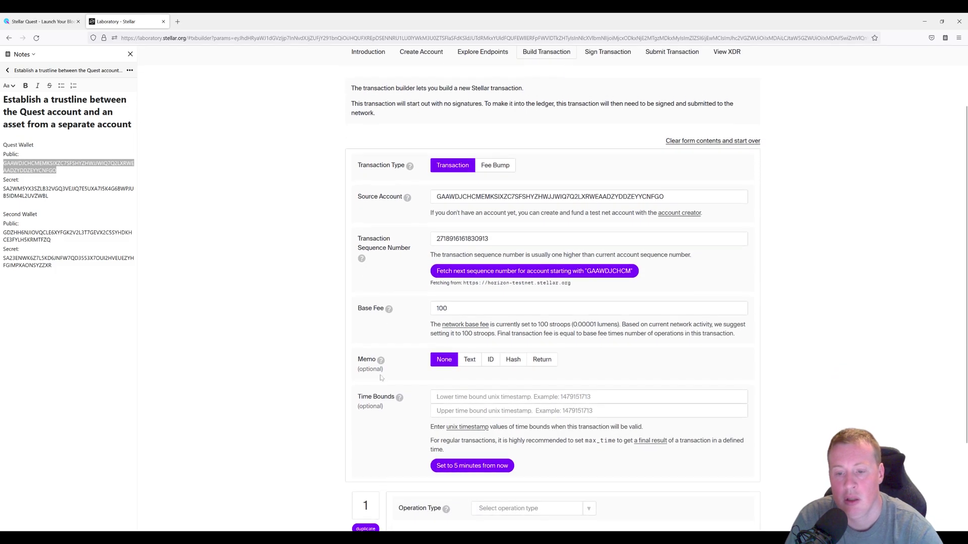
scroll(380, 332, down, 2)
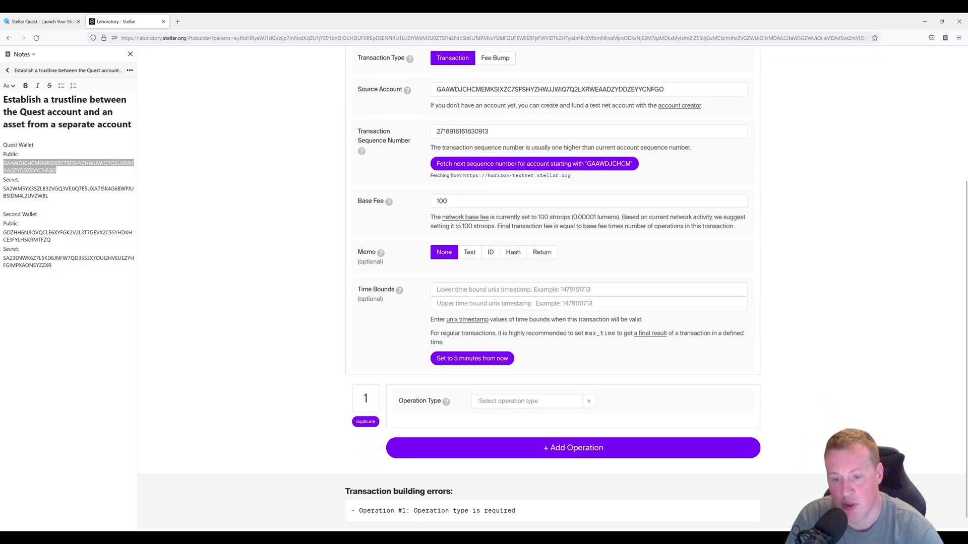
click(510, 404)
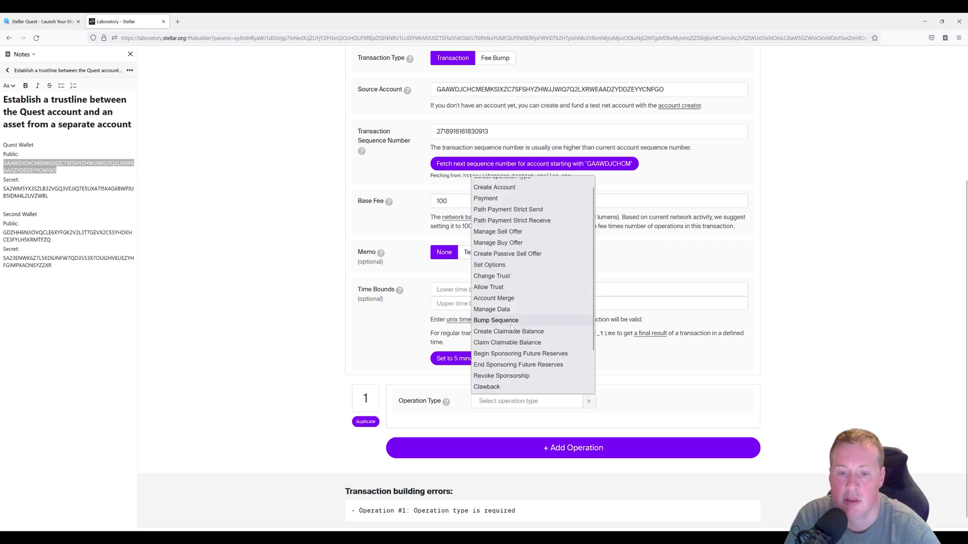
click(515, 276)
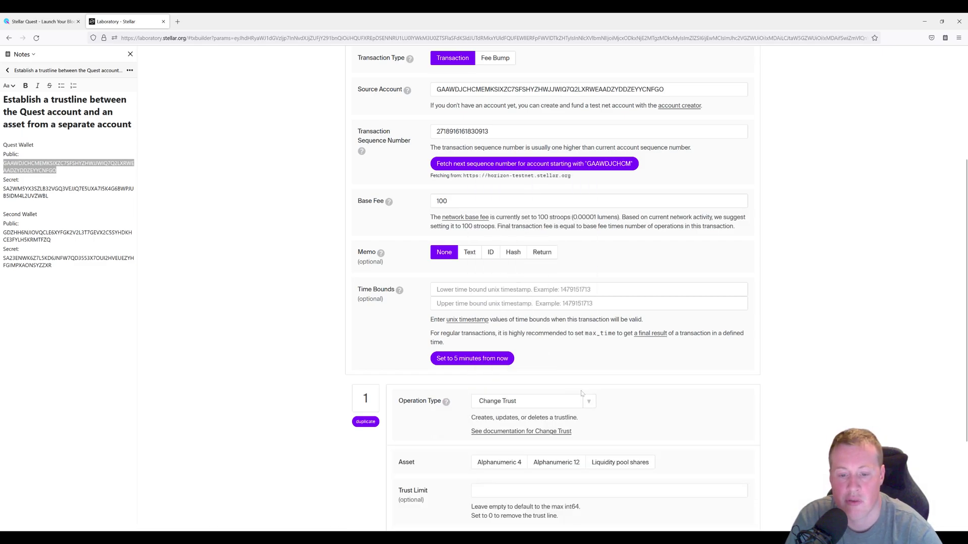
- Set the trustline asset to Alphanumeric 4 with the asset code RAPH
scroll(493, 427, down, 2)
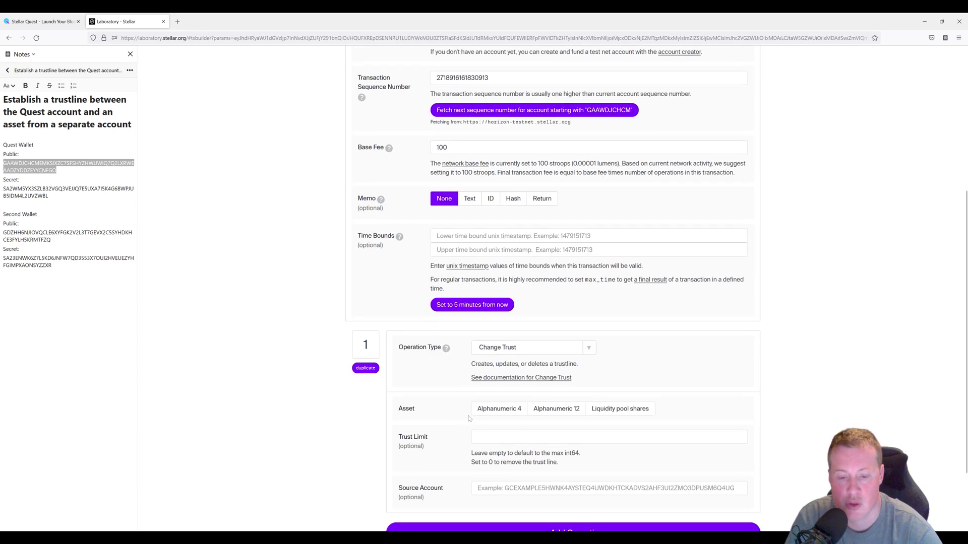
click(488, 411)
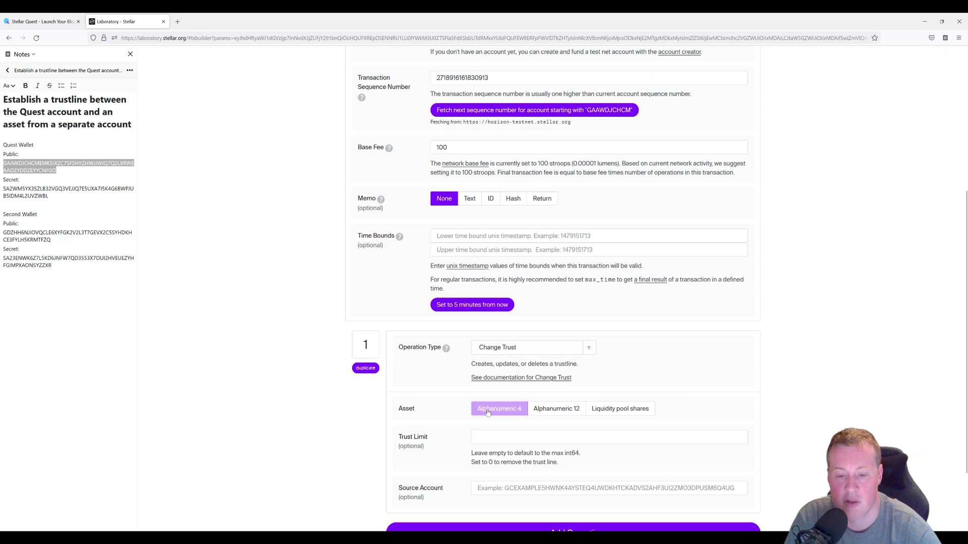
click(492, 413)
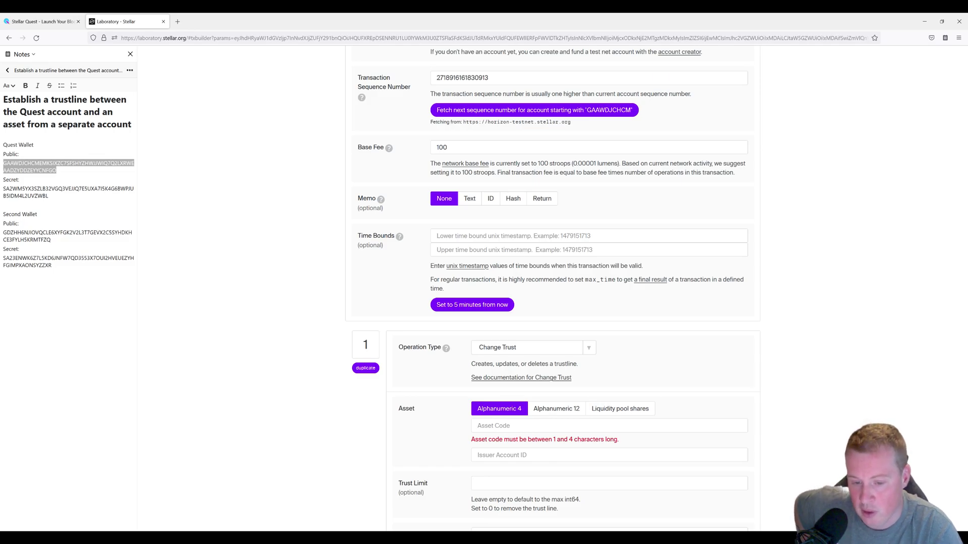
click(524, 426)
text(RAPH)
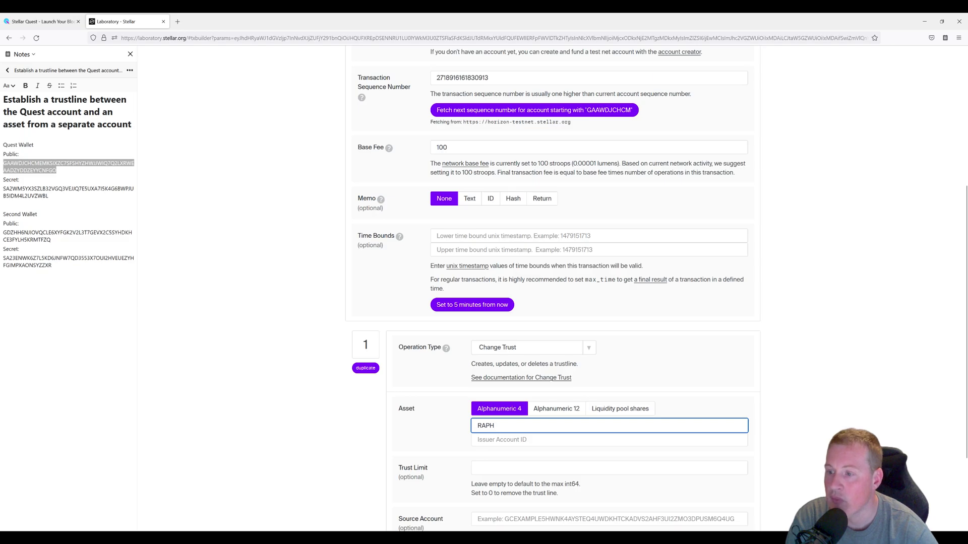
- Enter the Second Wallet public key from the notes as the asset's issuer account ID
click(51, 240)
click(51, 240)
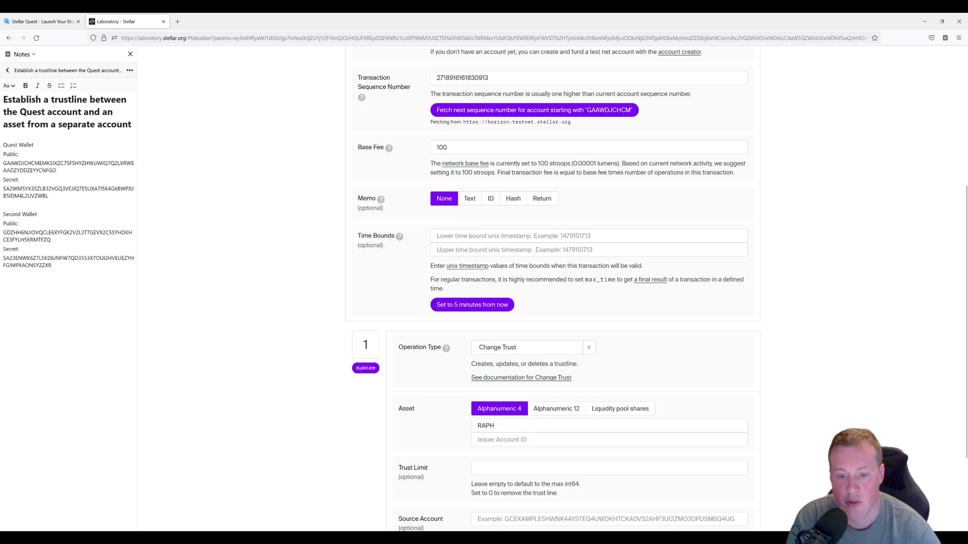
drag(51, 240, 3, 232)
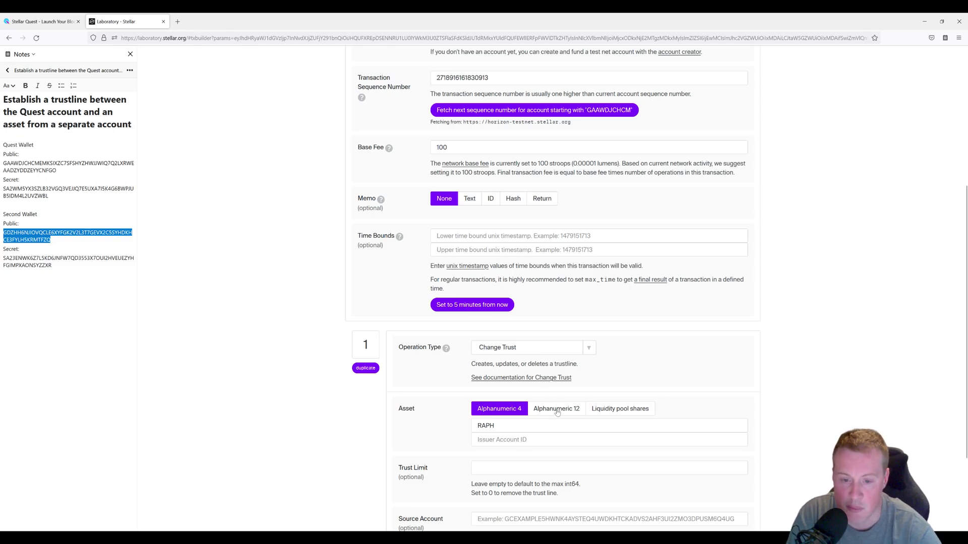
click(554, 440)
key(ctrl+v)
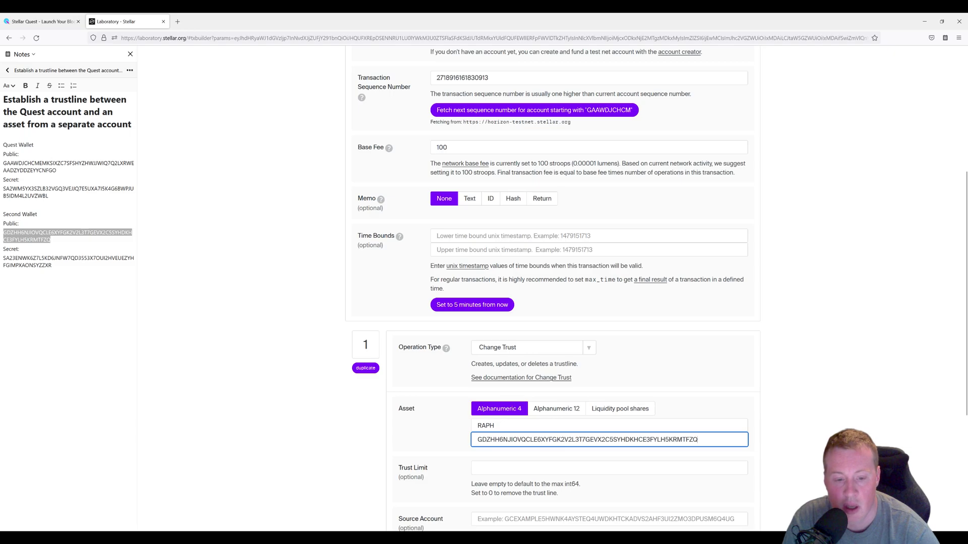
drag(699, 440, 464, 426)
click(458, 431)
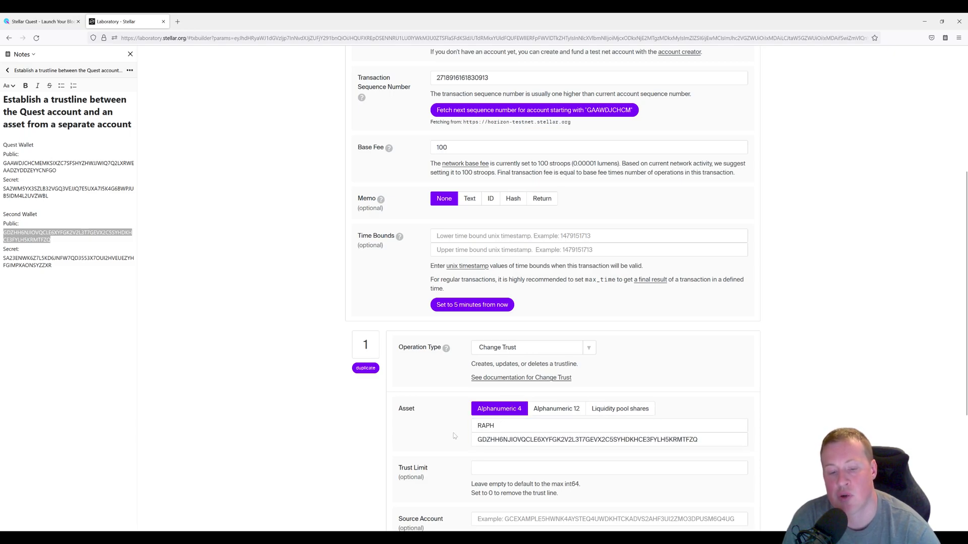
scroll(455, 436, down, 2)
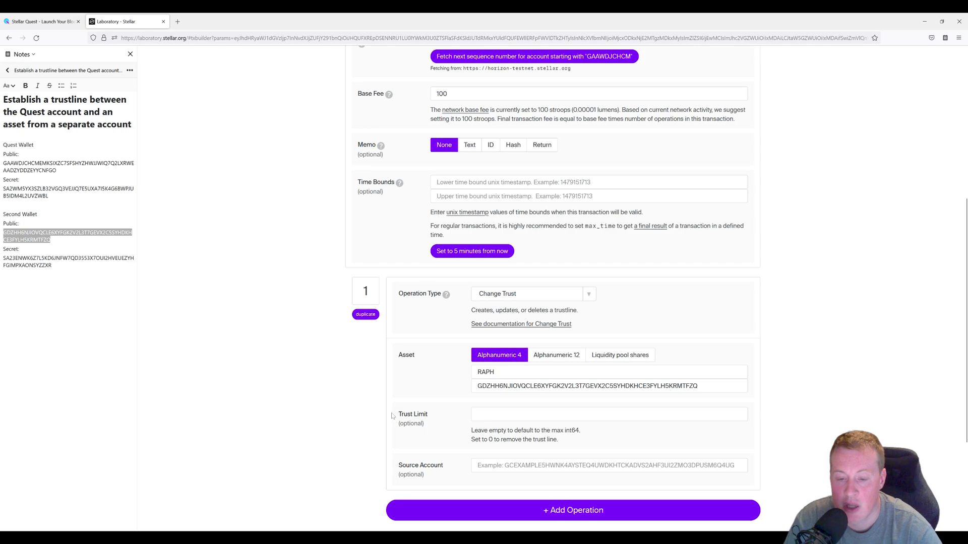
drag(396, 415, 434, 419)
click(433, 418)
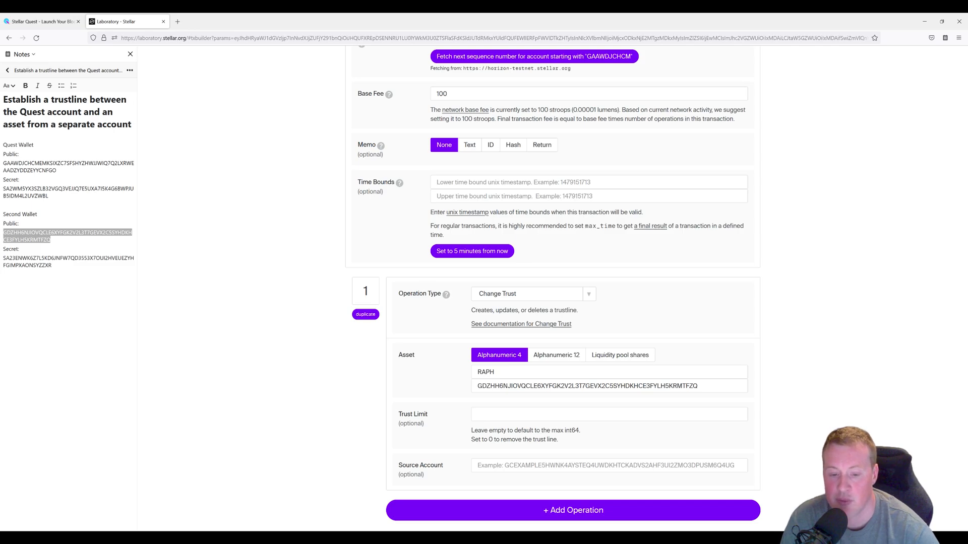
scroll(416, 462, down, 3)
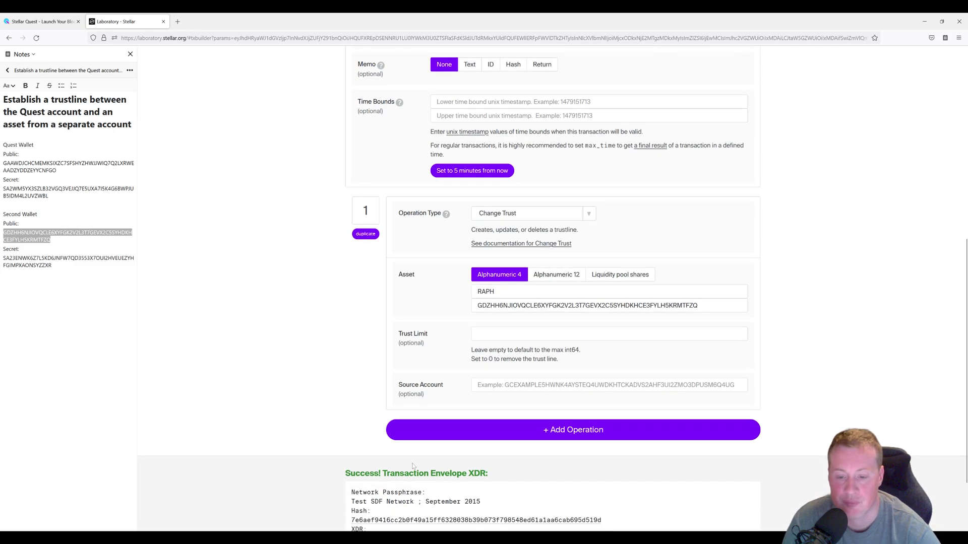
- Open the built transaction in the Transaction Signer and sign it with the Quest Wallet secret key from the notes
scroll(350, 363, down, 1)
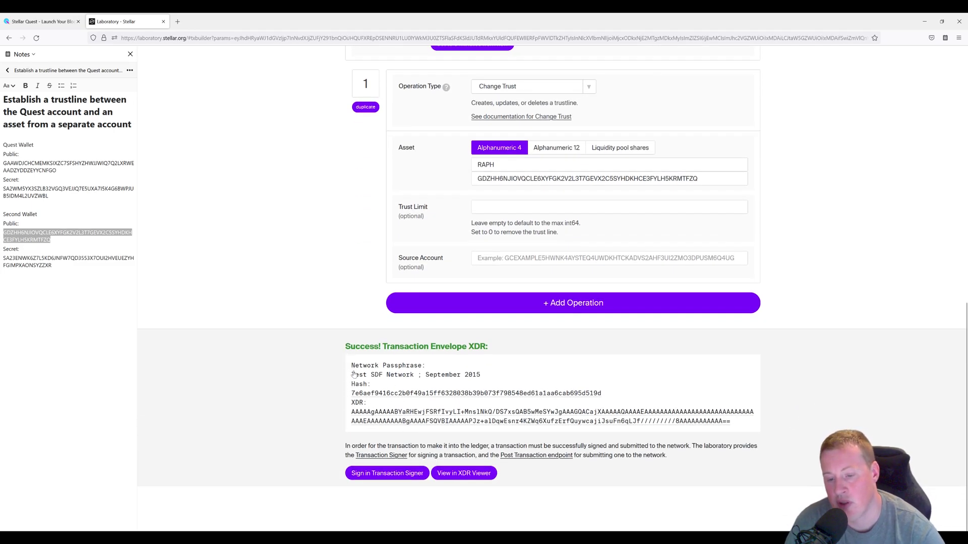
click(372, 474)
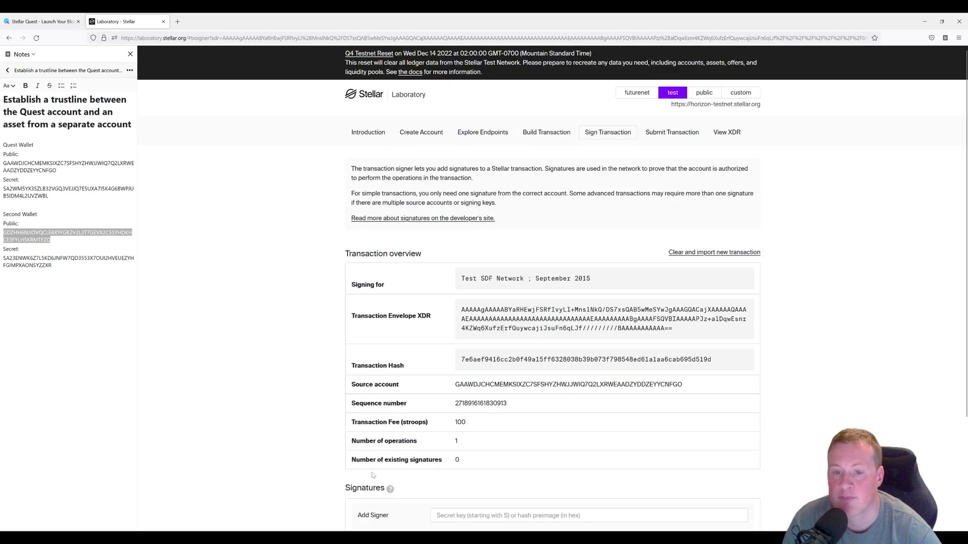
scroll(367, 473, down, 2)
scroll(367, 472, down, 1)
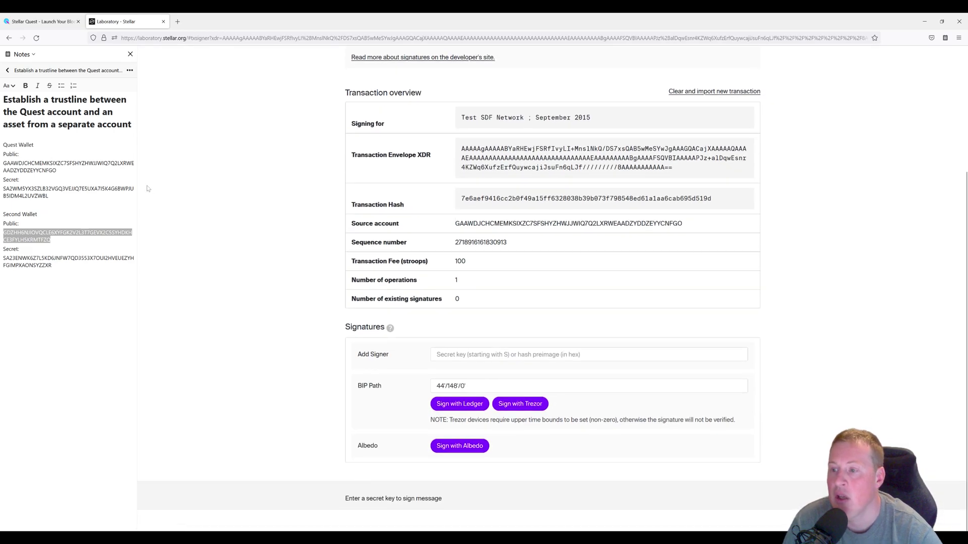
click(54, 189)
drag(49, 196, 3, 188)
key(ctrl+c)
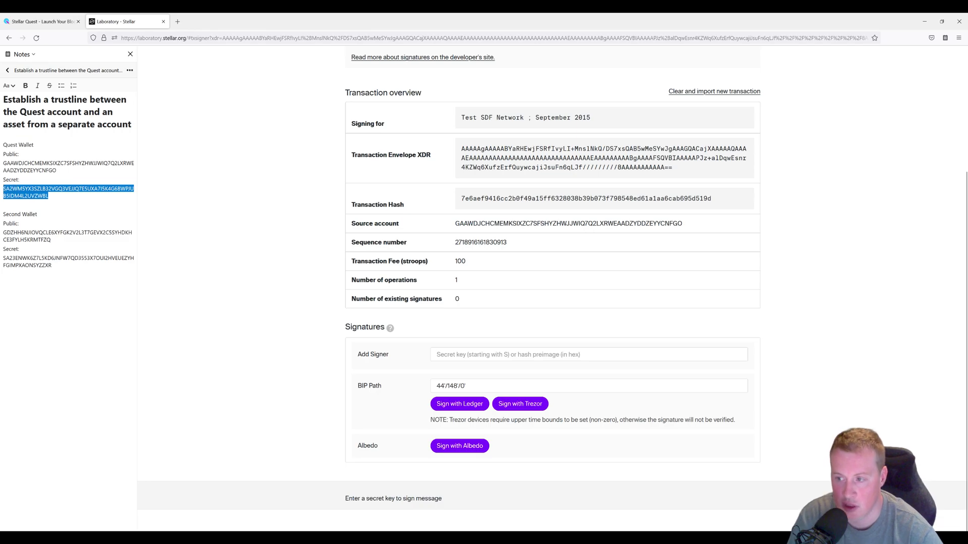
click(484, 355)
key(ctrl+v)
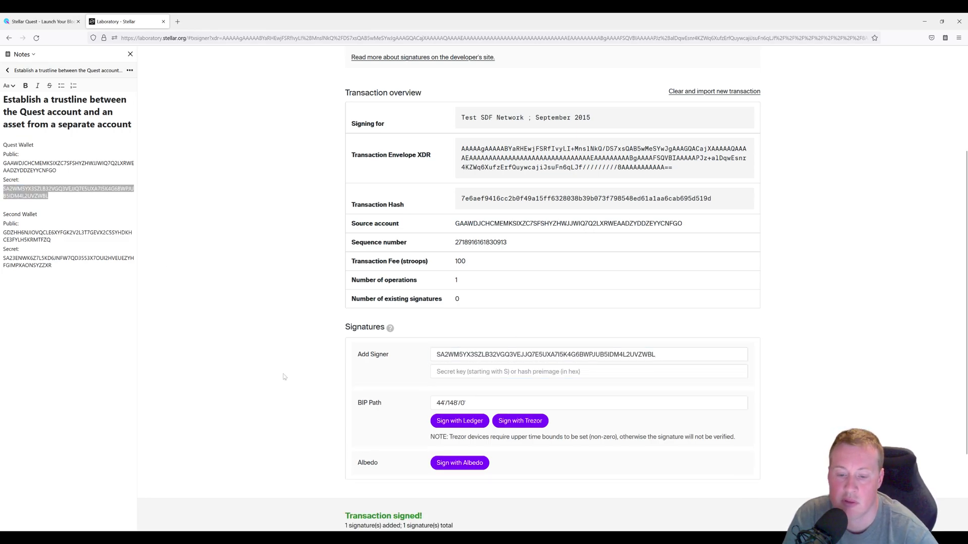
- Pass the signed transaction to the Transaction Submitter and submit it to the test network
scroll(363, 398, down, 3)
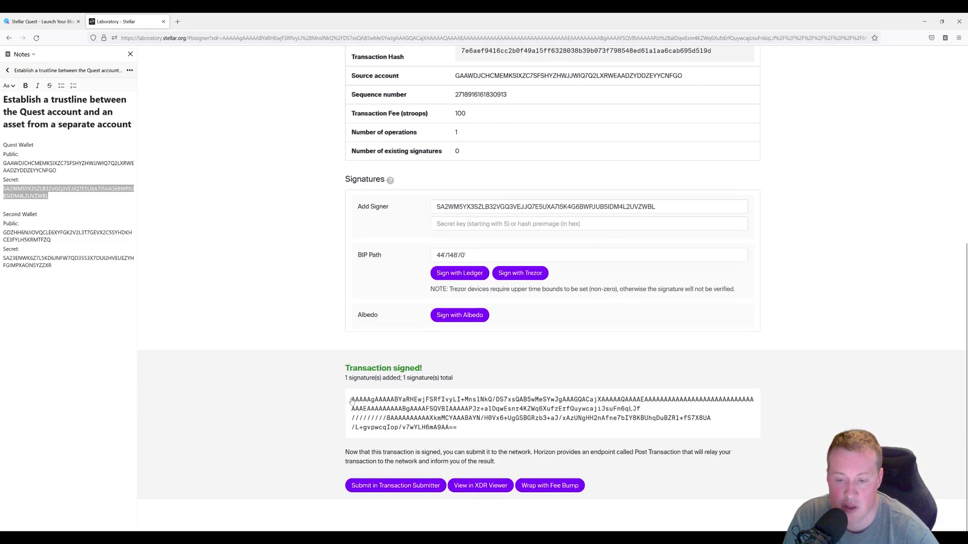
drag(352, 397, 536, 429)
click(290, 473)
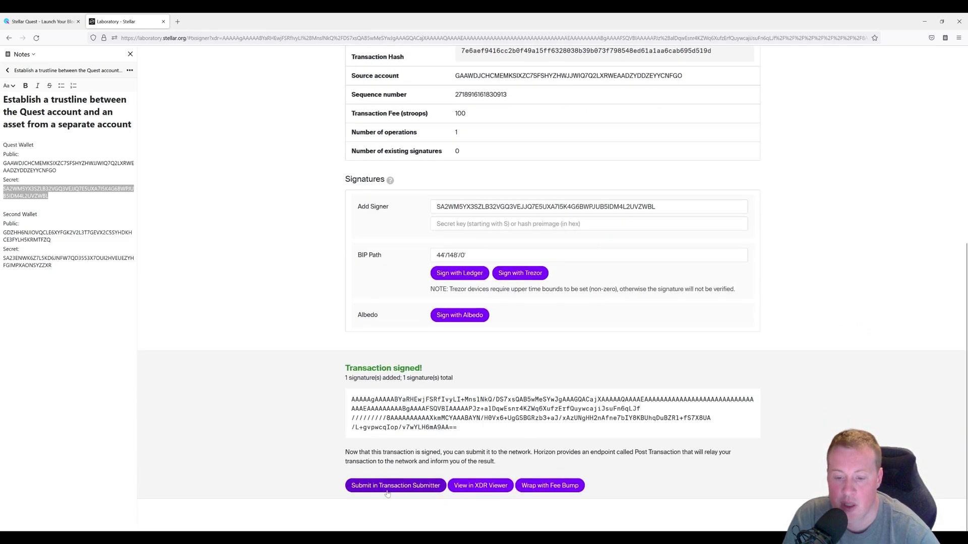
click(390, 491)
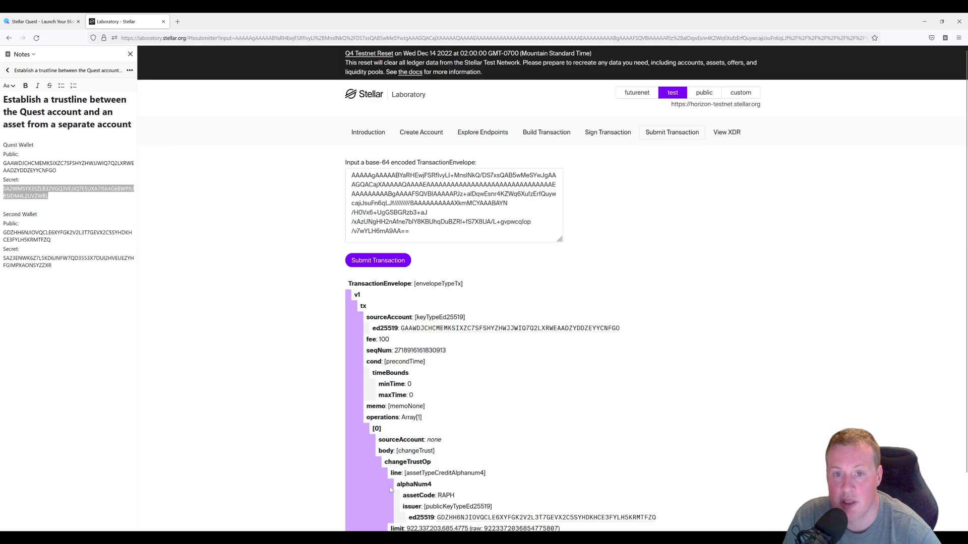
click(384, 262)
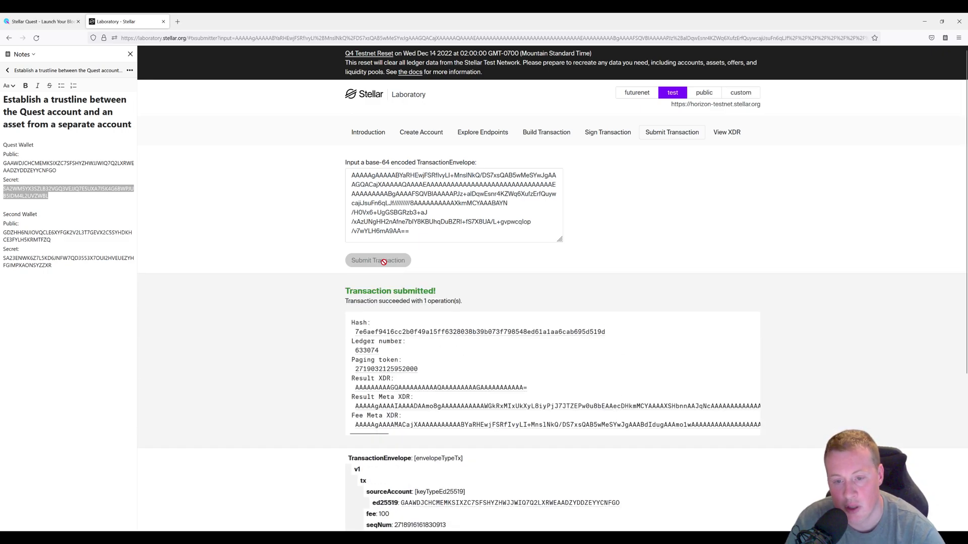
drag(51, 240, 4, 232)
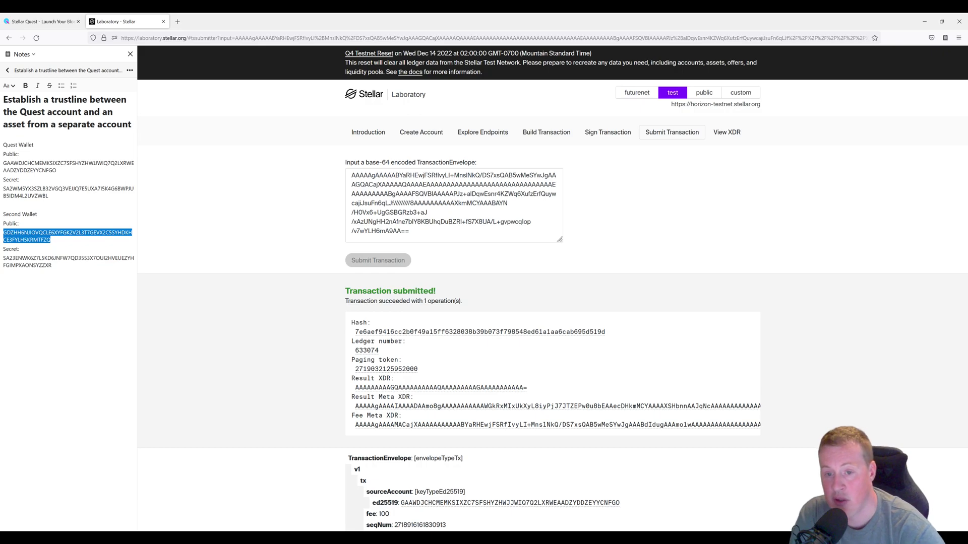
click(51, 266)
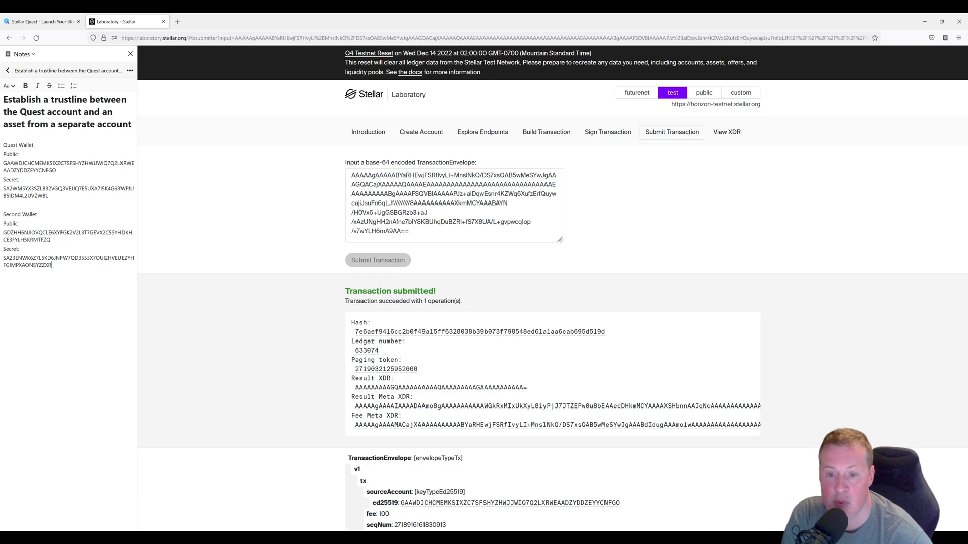